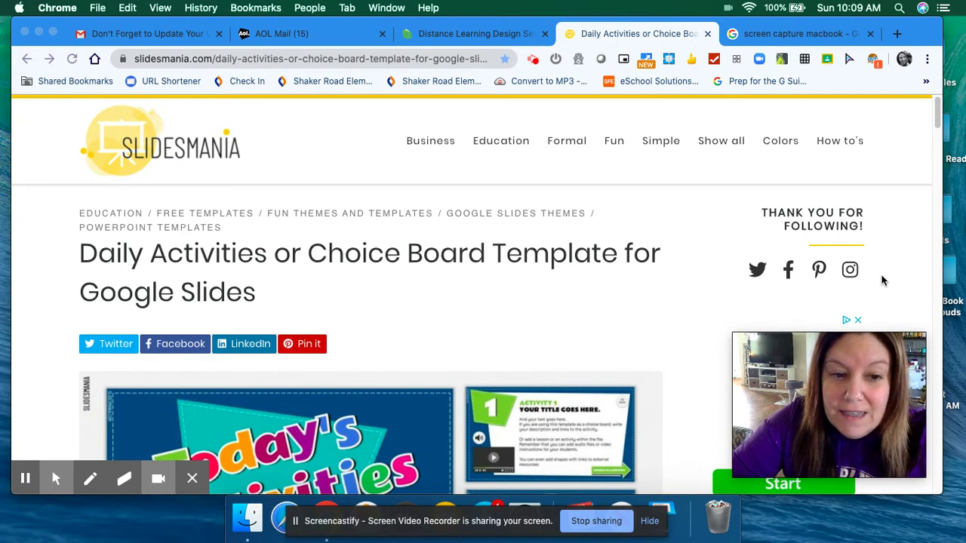
Step: Scroll through the Daily Activities / Choice Board template's slide previews
scroll(882, 280, down, 5)
scroll(882, 281, up, 5)
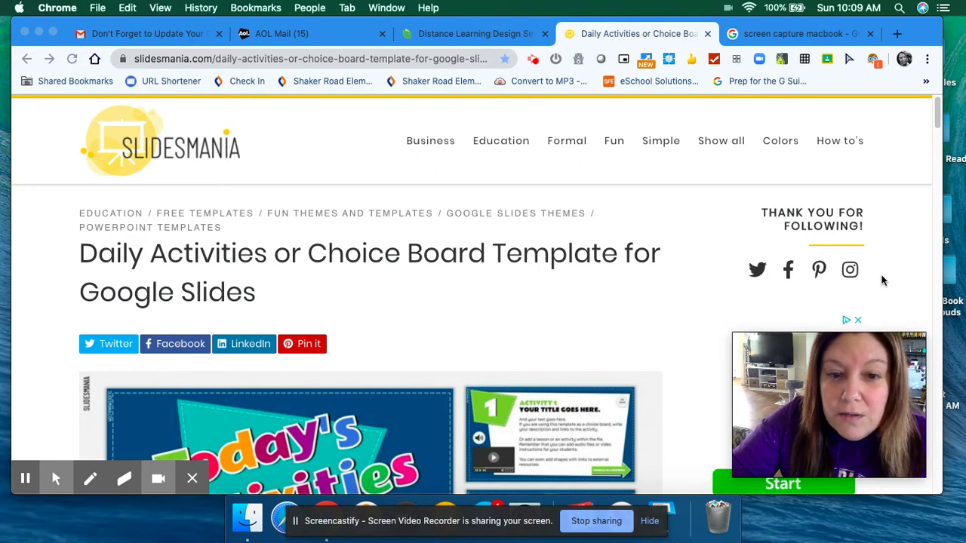
scroll(882, 281, down, 3)
scroll(881, 281, down, 2)
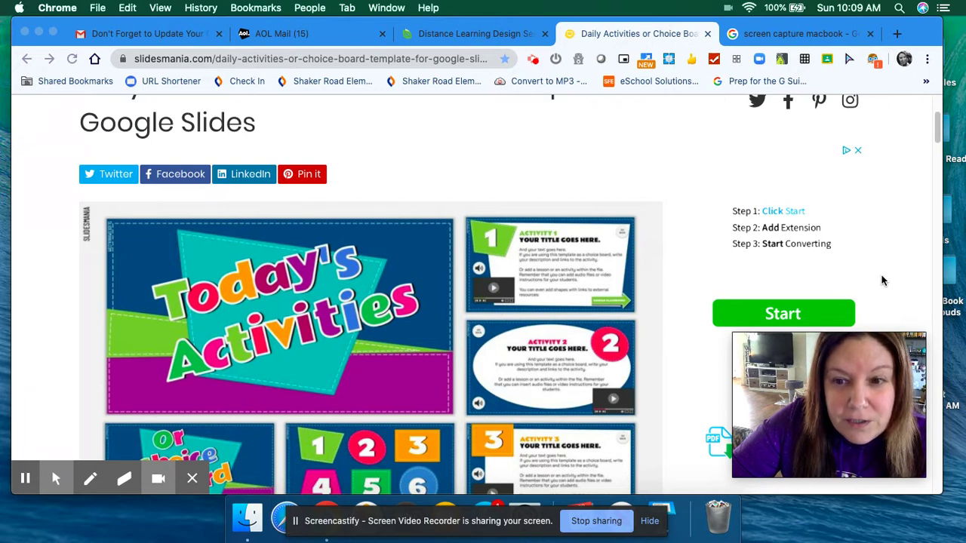
scroll(881, 281, down, 3)
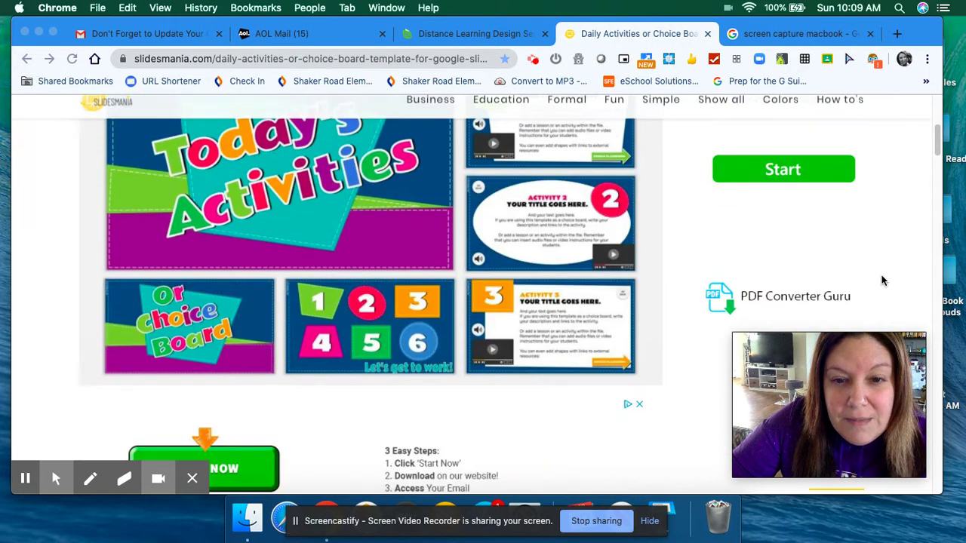
scroll(687, 280, up, 3)
scroll(685, 283, up, 3)
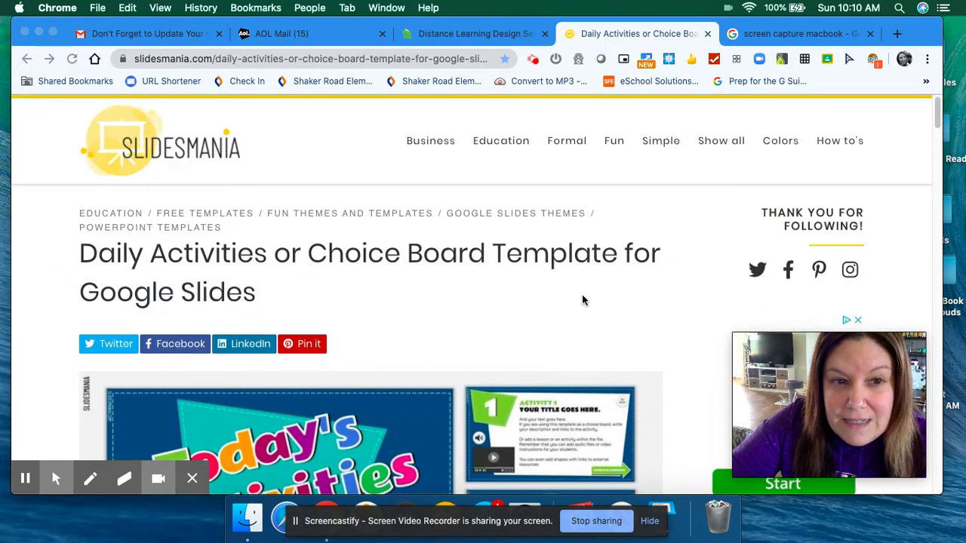
scroll(528, 347, down, 1)
scroll(528, 347, down, 3)
scroll(528, 347, down, 2)
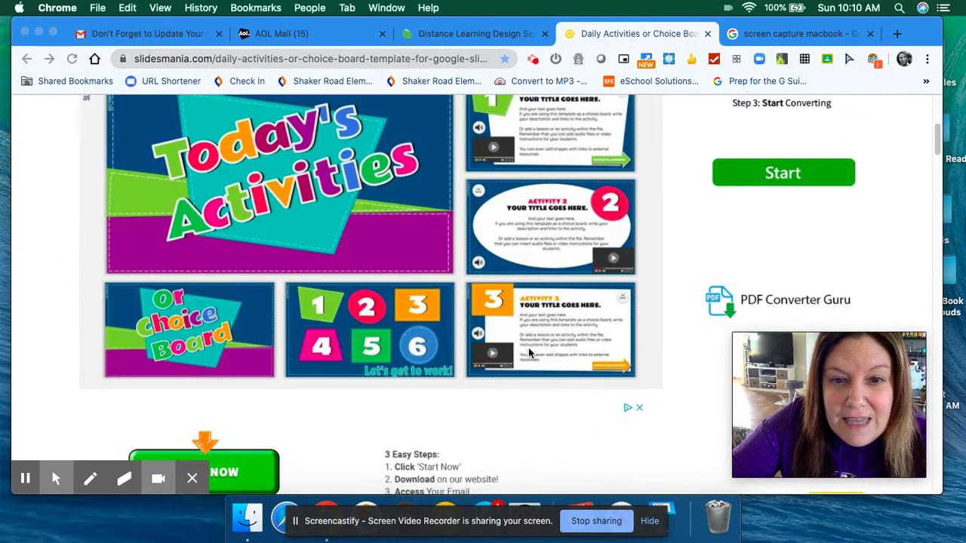
scroll(405, 320, up, 2)
scroll(408, 321, up, 2)
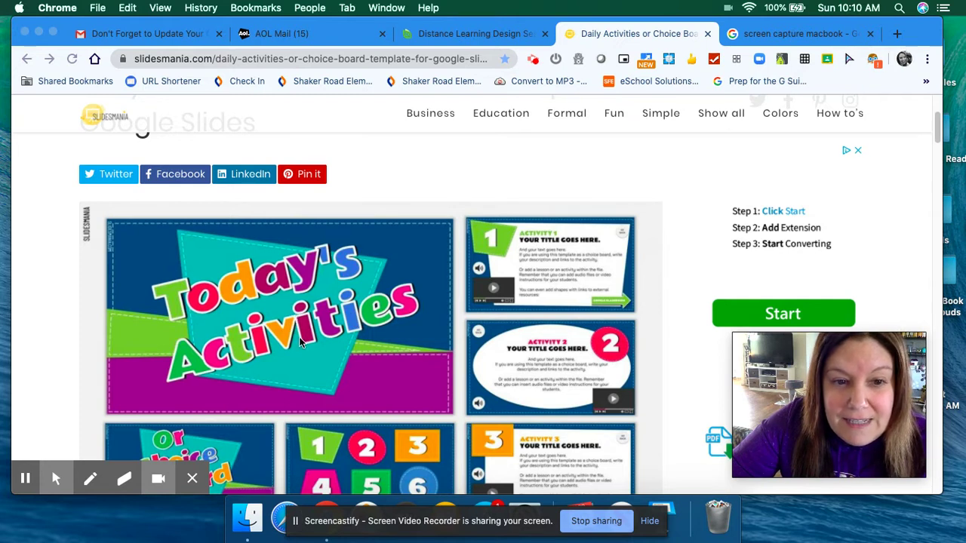
Step: Scroll past the description, tweet and embedded slide to the PowerPoint and Google Slides download options
scroll(299, 336, down, 2)
scroll(299, 336, down, 1)
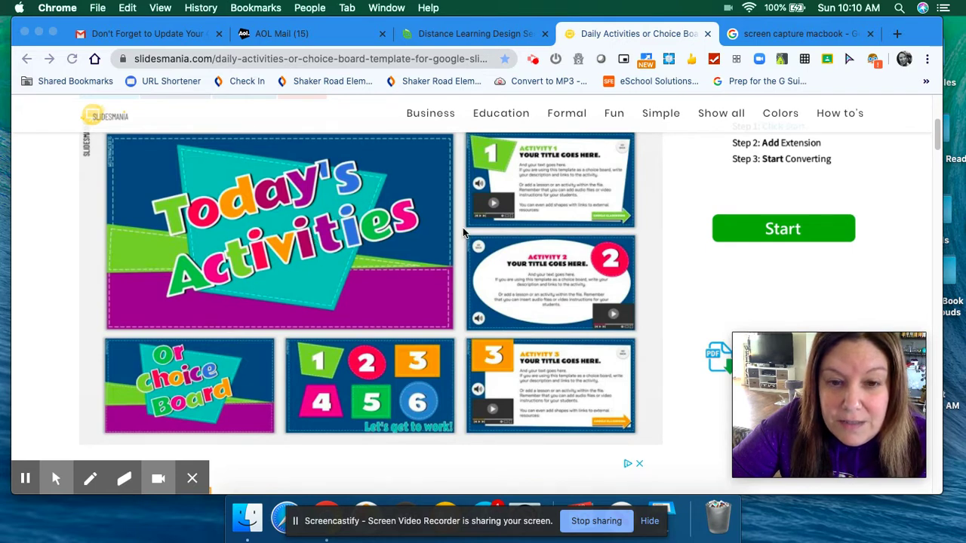
scroll(353, 273, down, 3)
scroll(352, 278, down, 5)
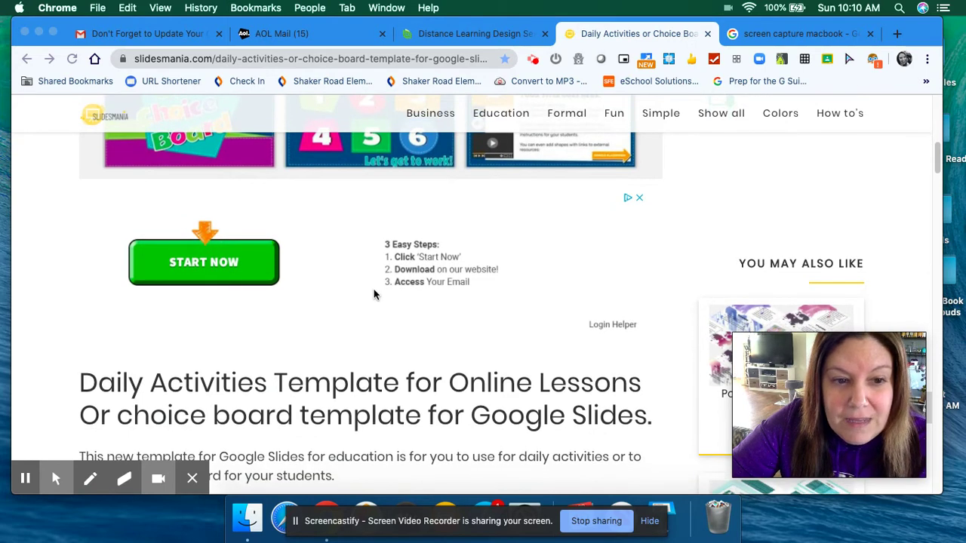
scroll(374, 291, down, 1)
scroll(373, 294, down, 1)
scroll(373, 294, up, 2)
scroll(373, 294, down, 2)
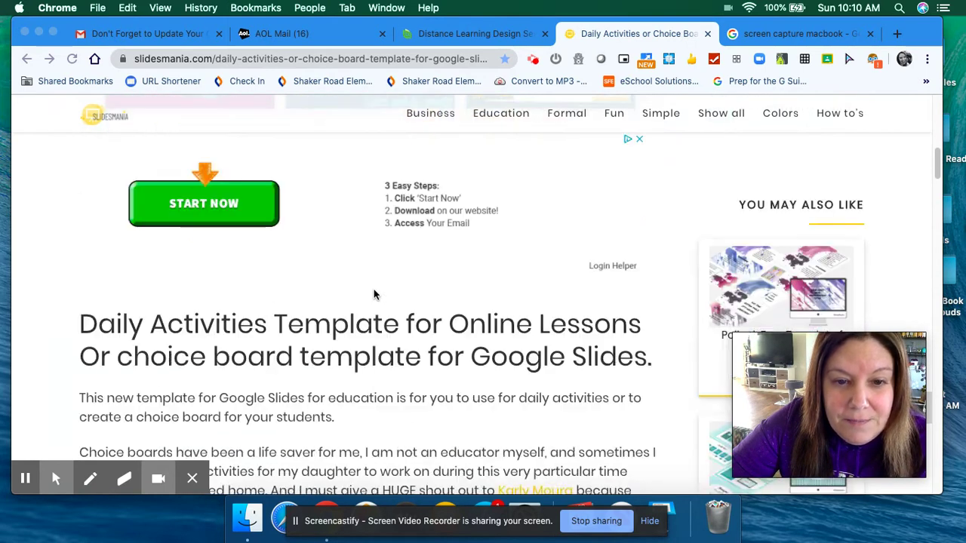
scroll(374, 294, down, 2)
scroll(374, 294, down, 1)
scroll(373, 294, down, 2)
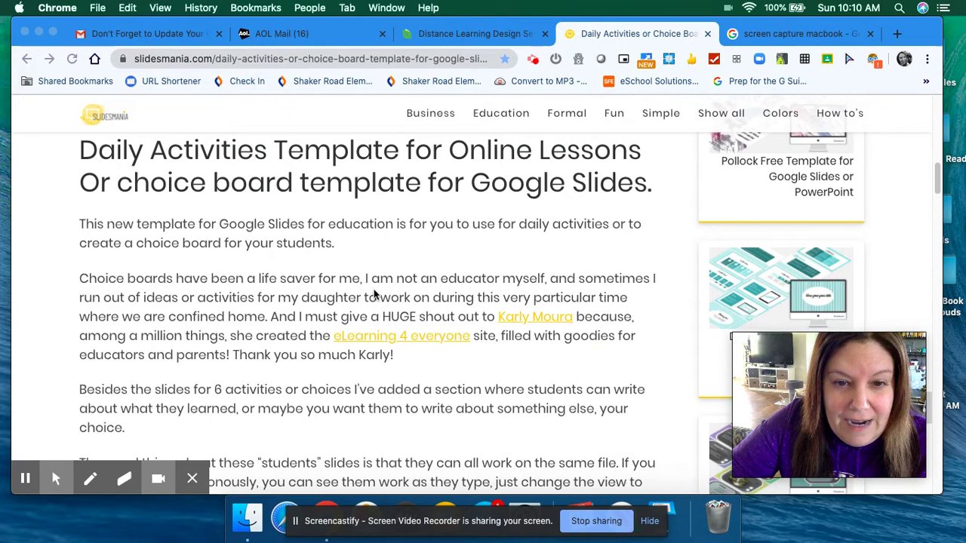
scroll(373, 294, down, 5)
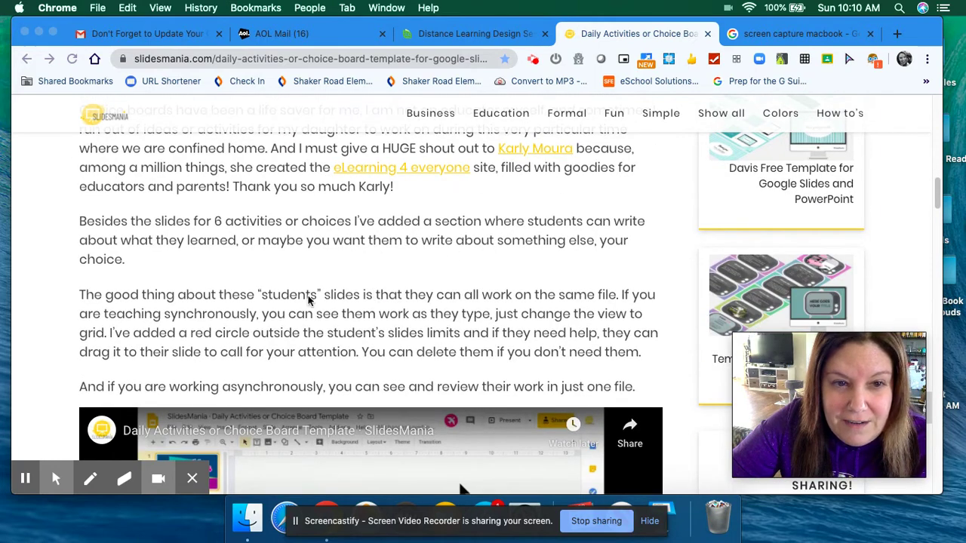
scroll(326, 315, down, 5)
scroll(326, 315, down, 5)
scroll(327, 316, down, 5)
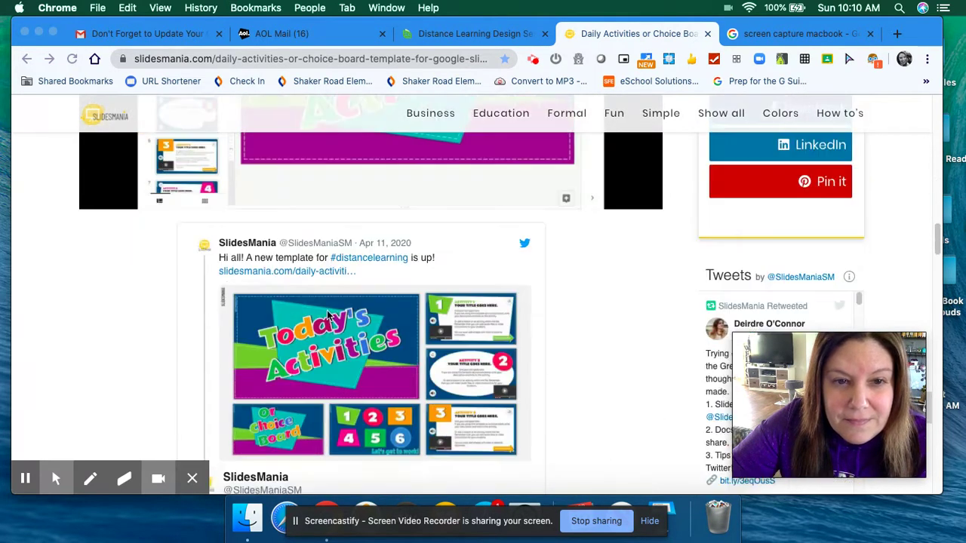
scroll(326, 316, down, 4)
scroll(327, 315, down, 5)
scroll(327, 316, down, 5)
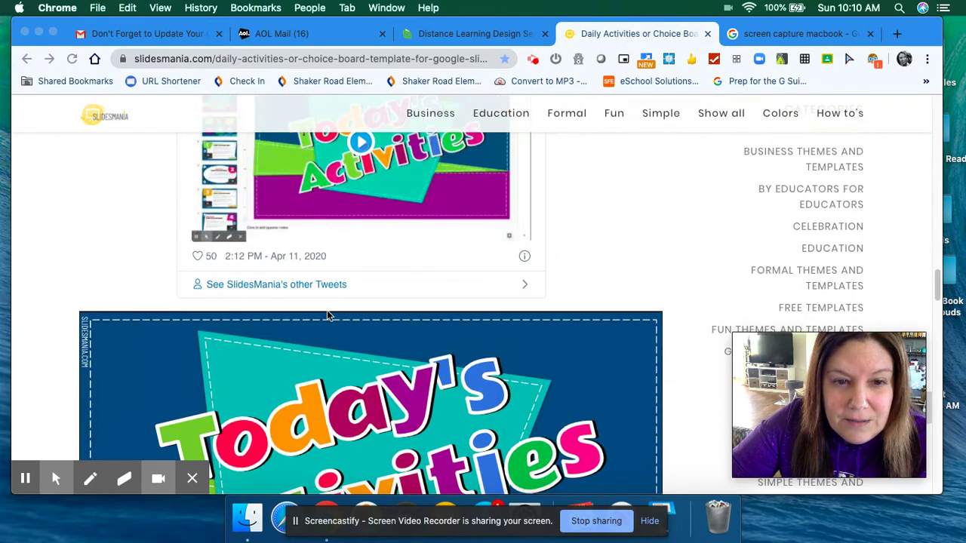
scroll(327, 316, down, 5)
scroll(326, 315, down, 5)
scroll(327, 315, down, 5)
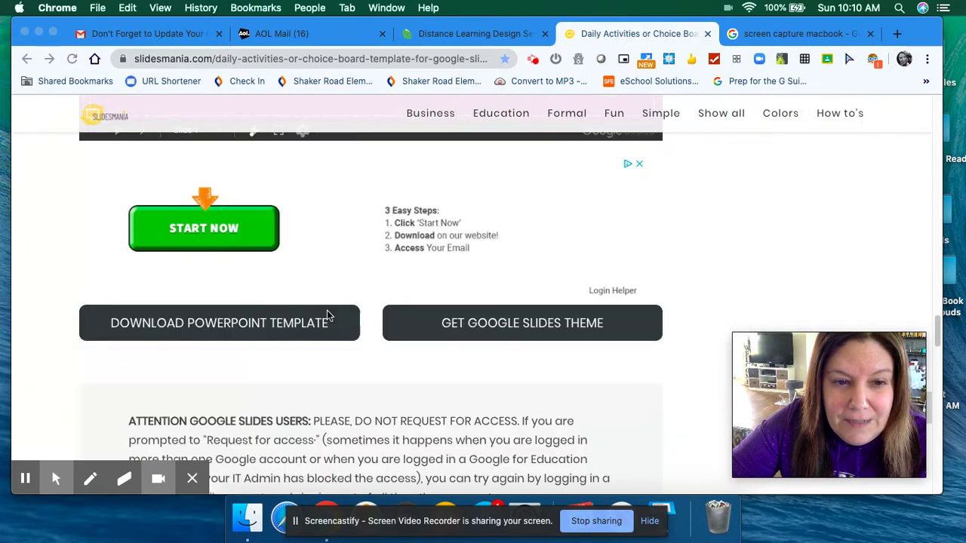
scroll(327, 315, down, 2)
scroll(327, 315, down, 1)
scroll(329, 323, up, 1)
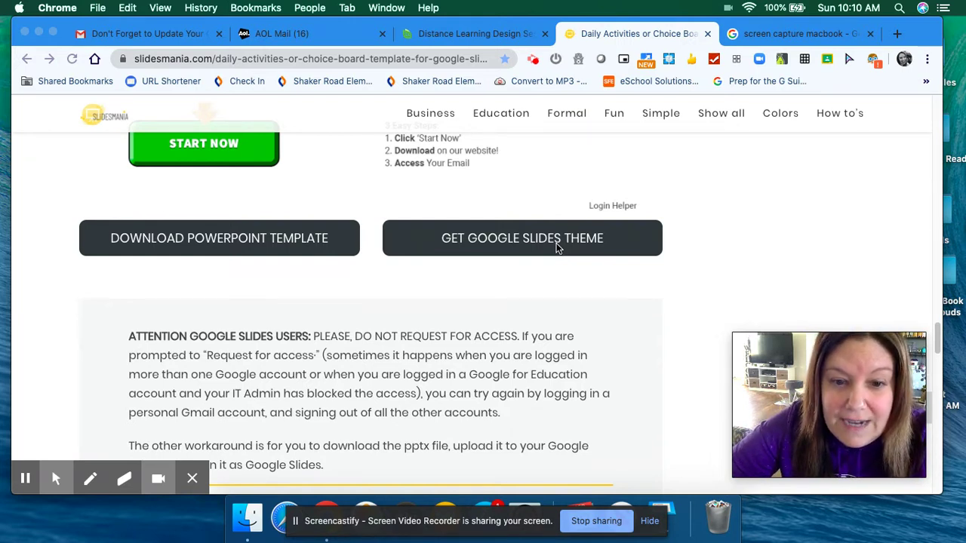
Step: Choose GET GOOGLE SLIDES THEME for the Daily Activities / Choice Board template
click(539, 242)
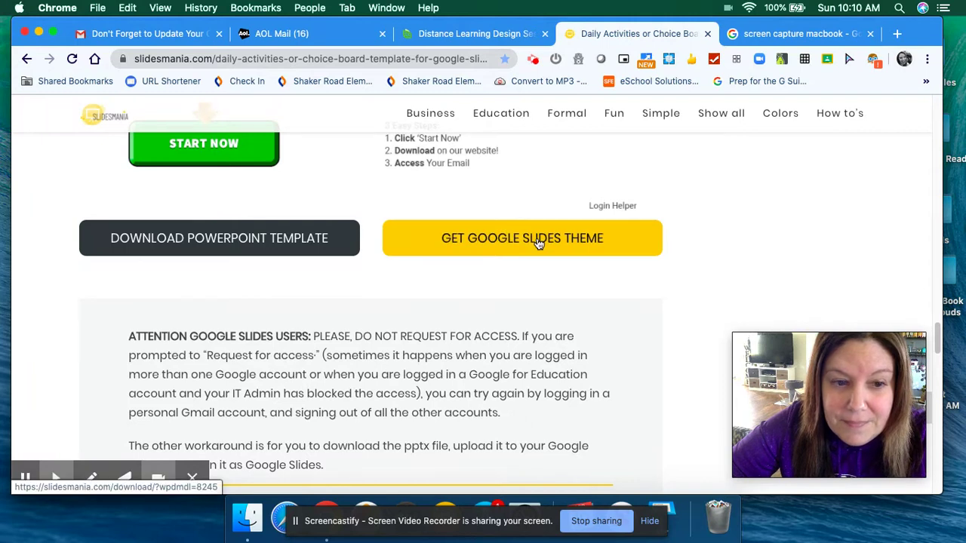
Step: Open the template's Google Slides preview and use it to create your own editable copy
click(537, 240)
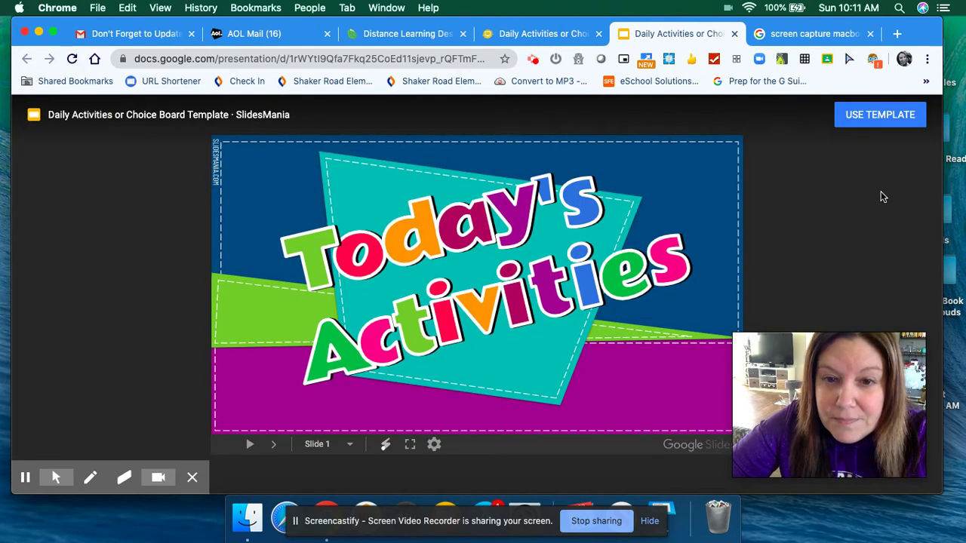
click(871, 122)
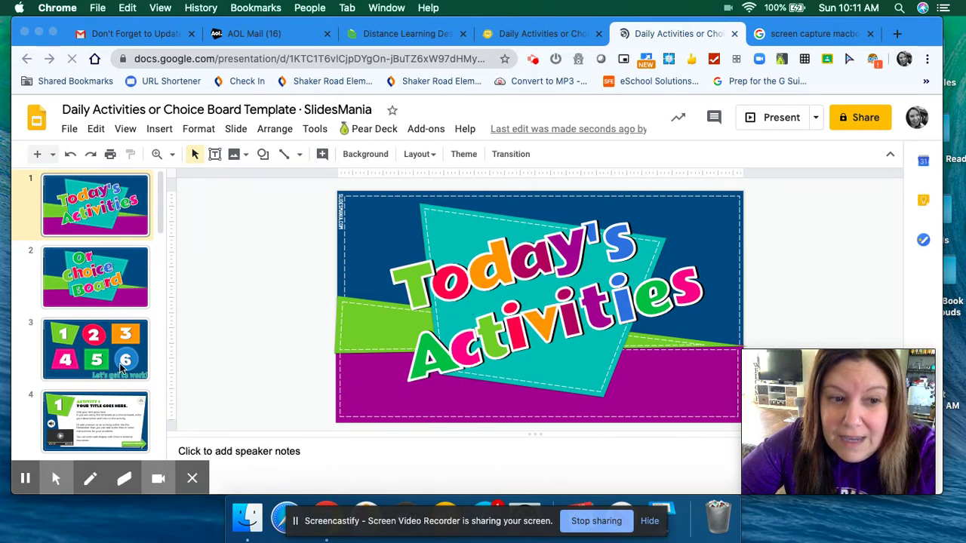
Step: View slide 4 (Activity 1), then slide 5 (Activity 2) in the filmstrip
scroll(102, 407, down, 1)
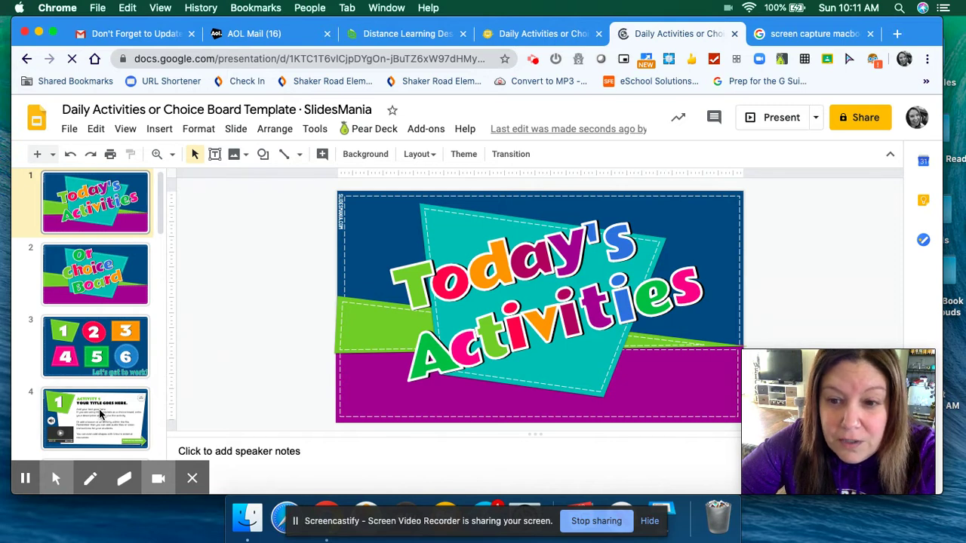
click(101, 413)
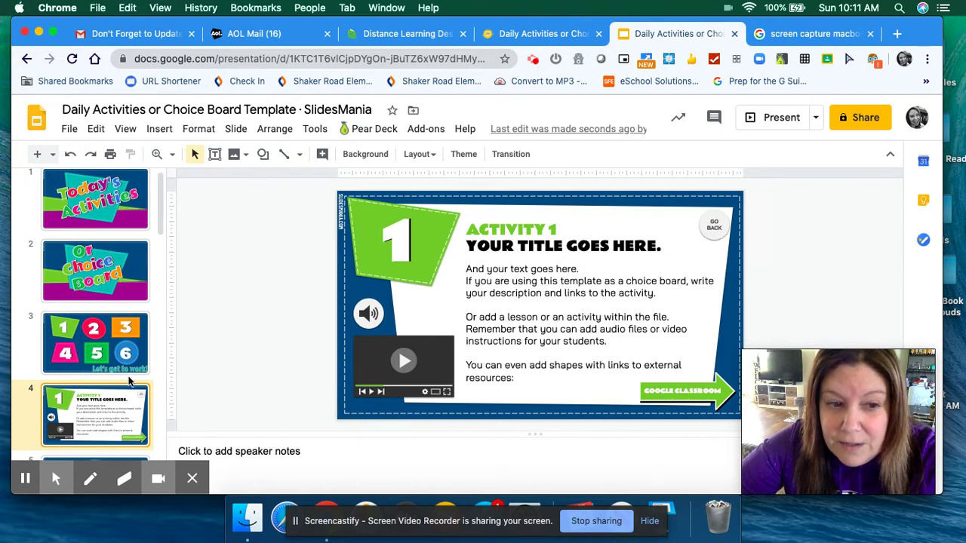
scroll(114, 388, down, 2)
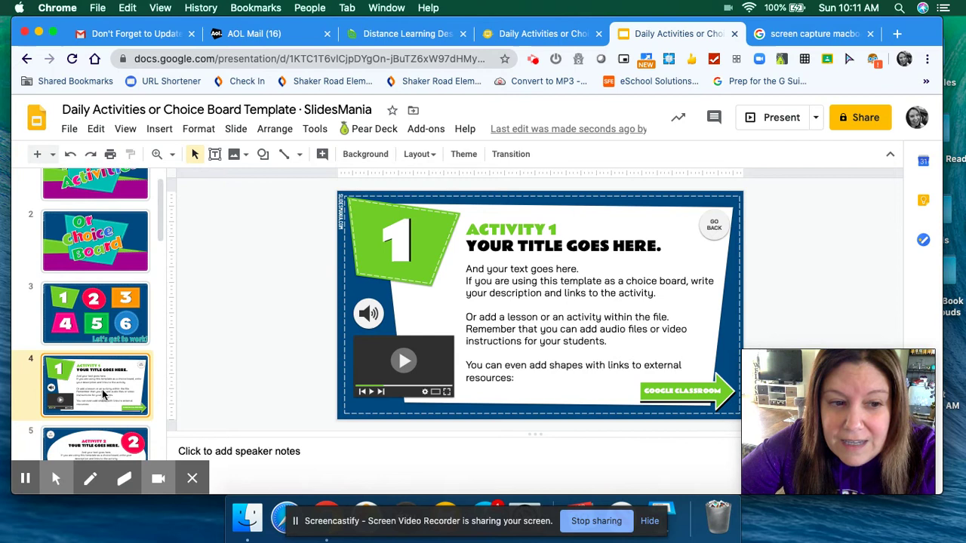
scroll(104, 393, down, 3)
click(98, 419)
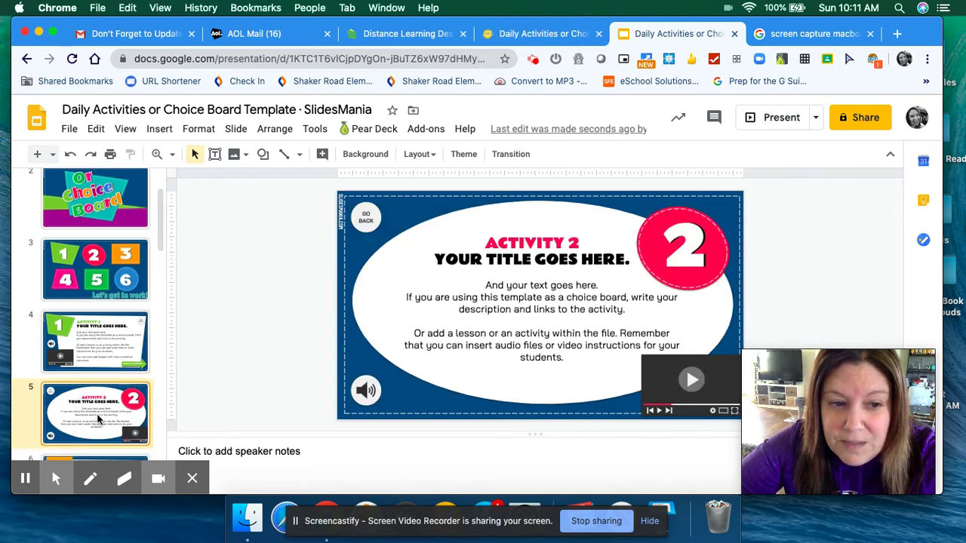
scroll(102, 325, up, 2)
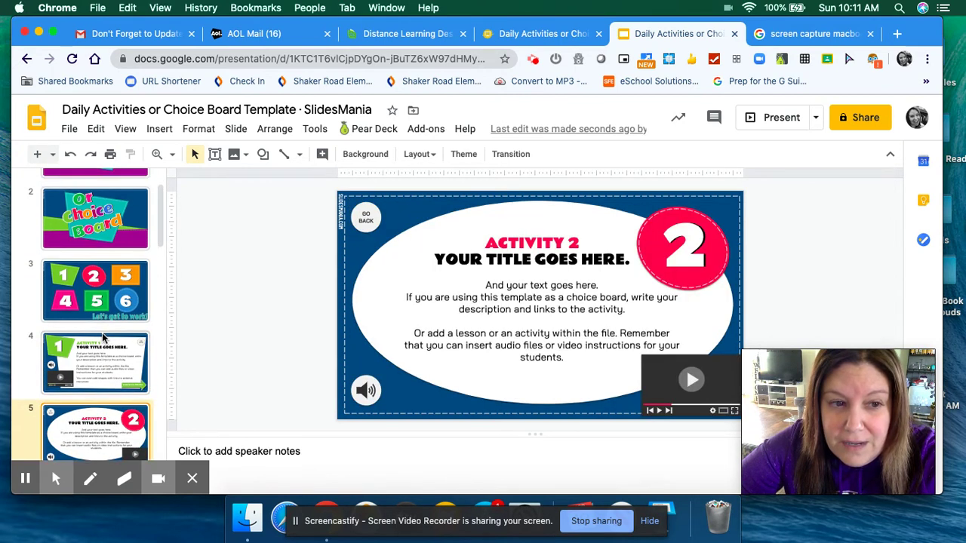
scroll(105, 339, up, 2)
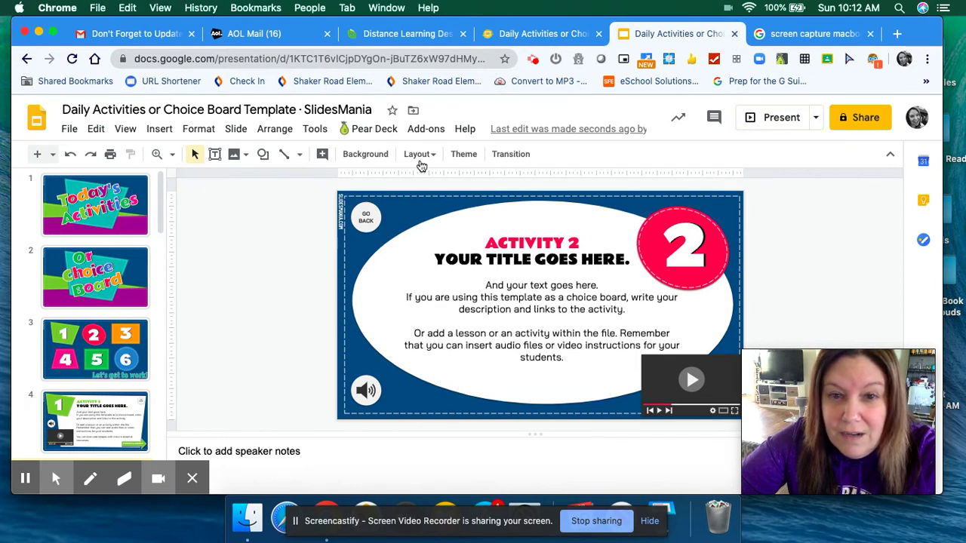
Step: Make a copy of the entire presentation, then close the copy's tab
click(70, 130)
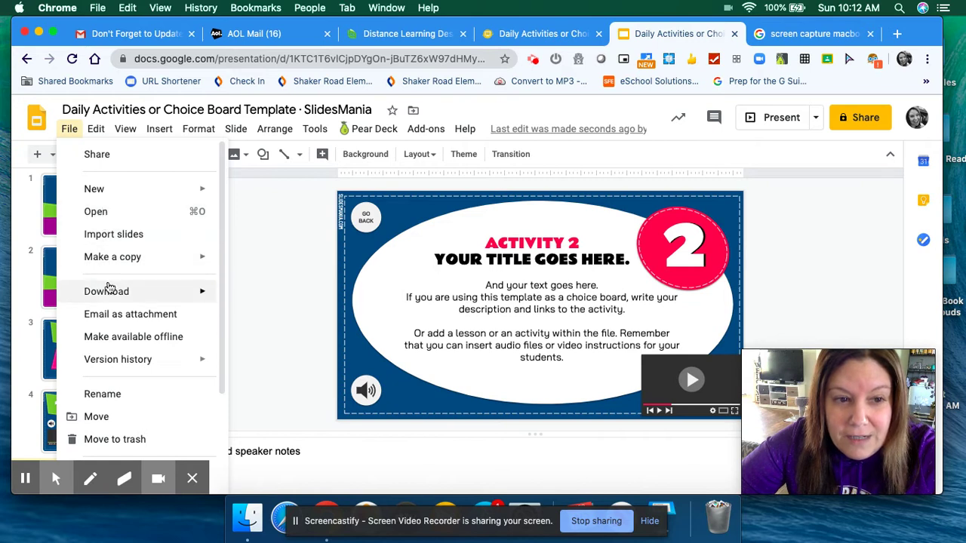
mouse_move(112, 257)
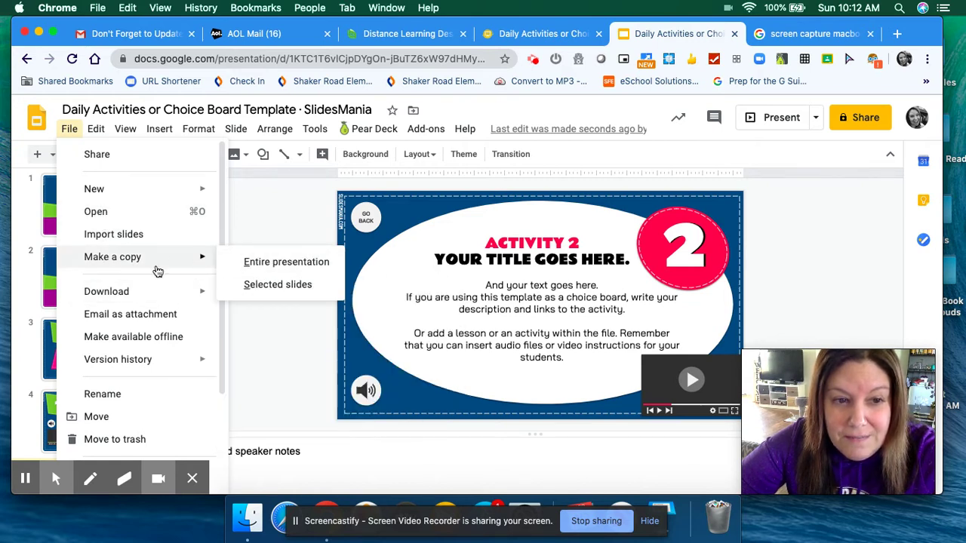
click(272, 263)
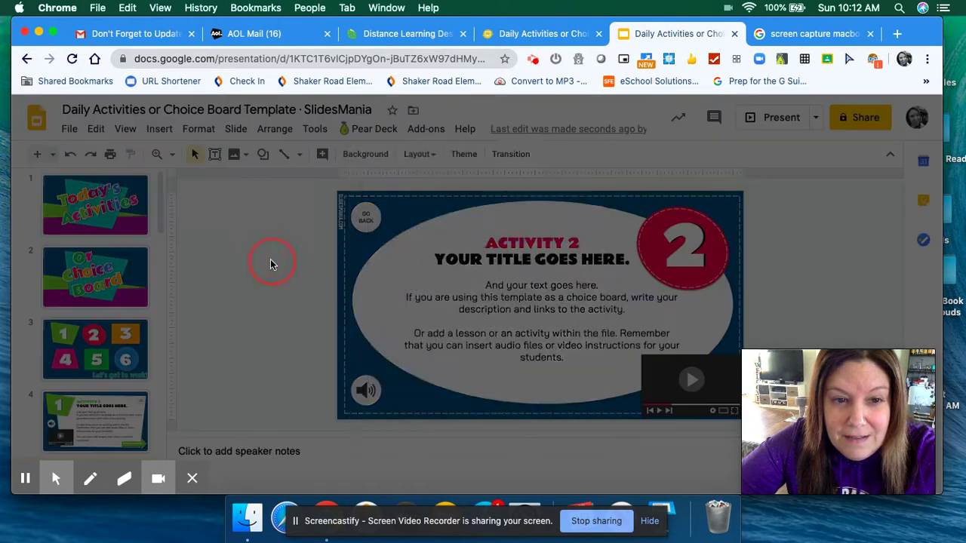
click(562, 416)
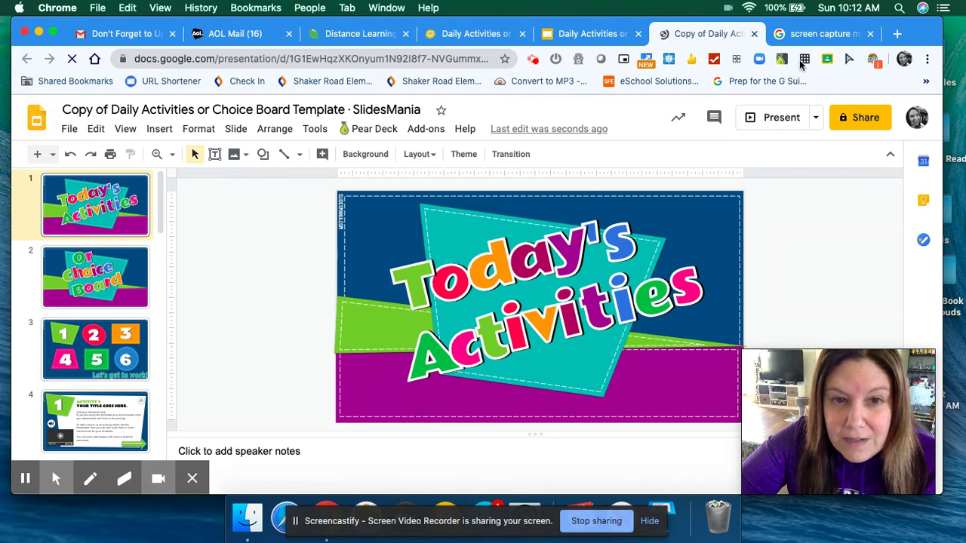
click(754, 34)
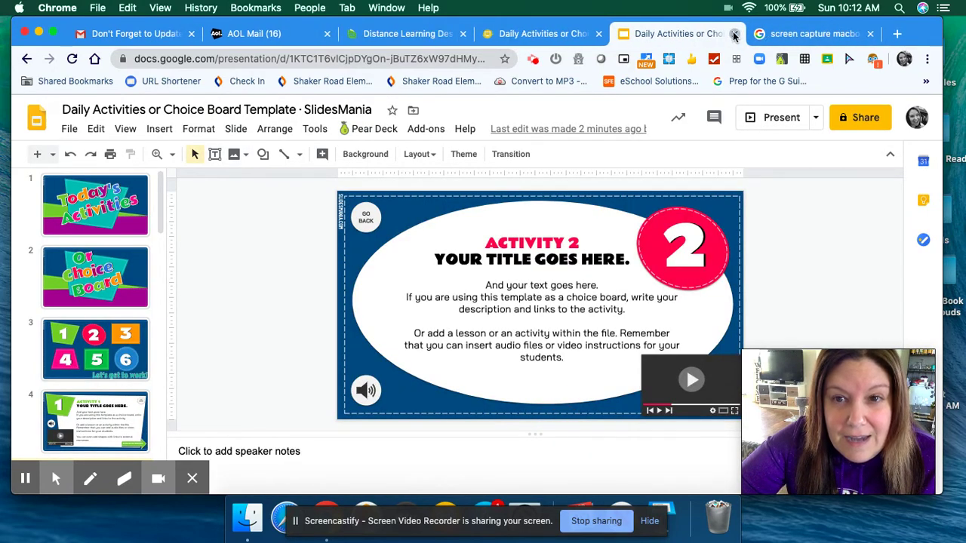
Step: Close the copied presentation and scroll back to the top of the SlidesMania Daily Activities page
click(734, 34)
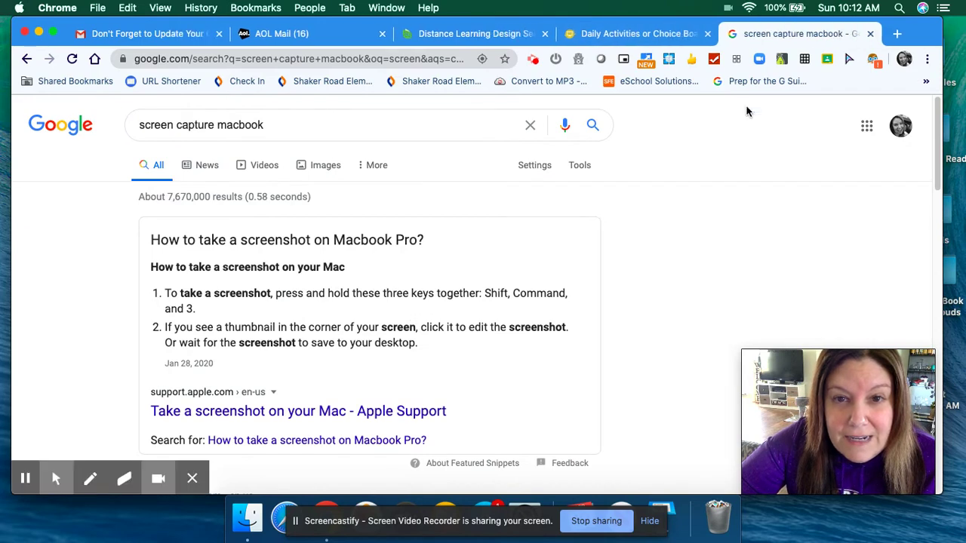
click(644, 33)
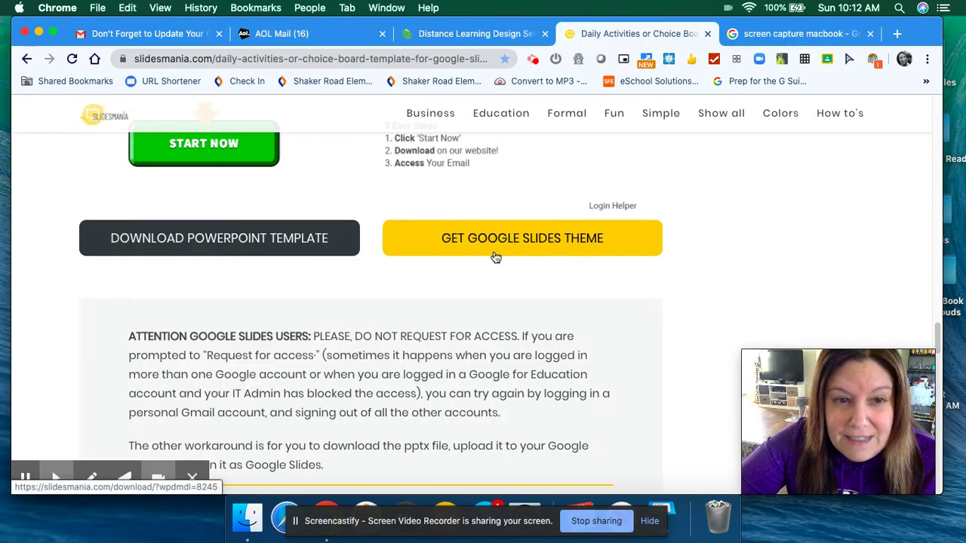
scroll(493, 260, down, 3)
scroll(493, 257, up, 4)
scroll(493, 257, up, 6)
scroll(494, 256, up, 5)
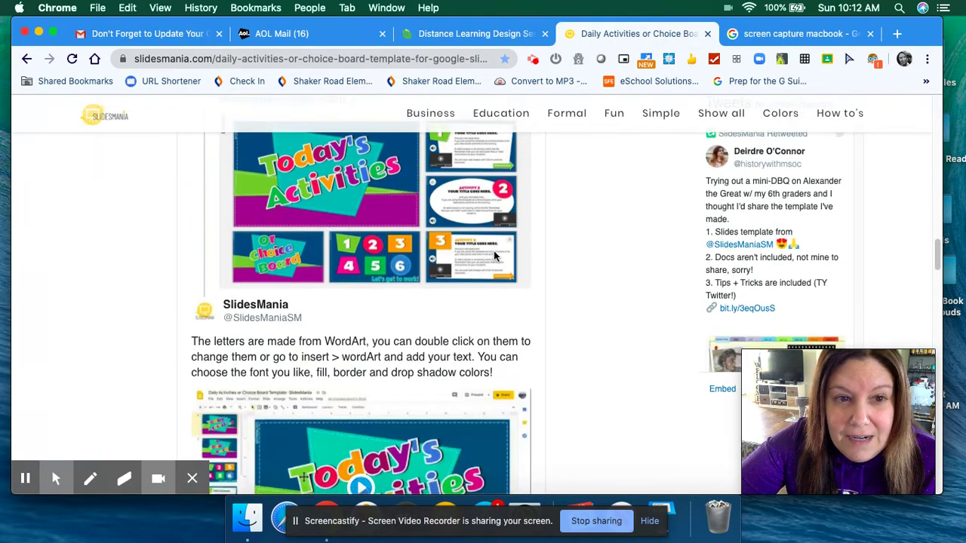
scroll(494, 257, up, 5)
scroll(494, 257, up, 5)
scroll(493, 256, up, 5)
scroll(494, 256, up, 5)
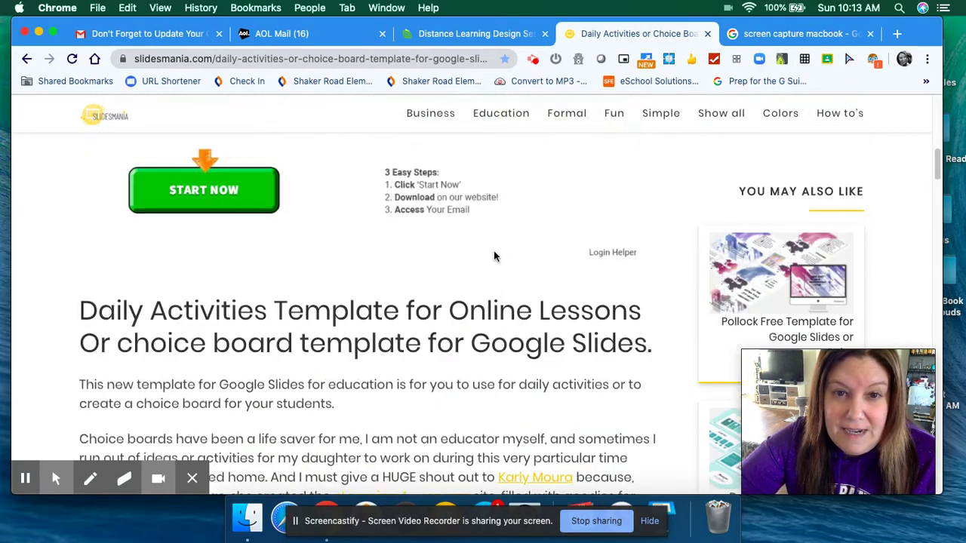
scroll(493, 257, up, 5)
scroll(494, 257, up, 5)
Step: Go to SlidesMania's Education category and scroll down to the Weekly Planner template cards
scroll(493, 254, up, 3)
click(496, 147)
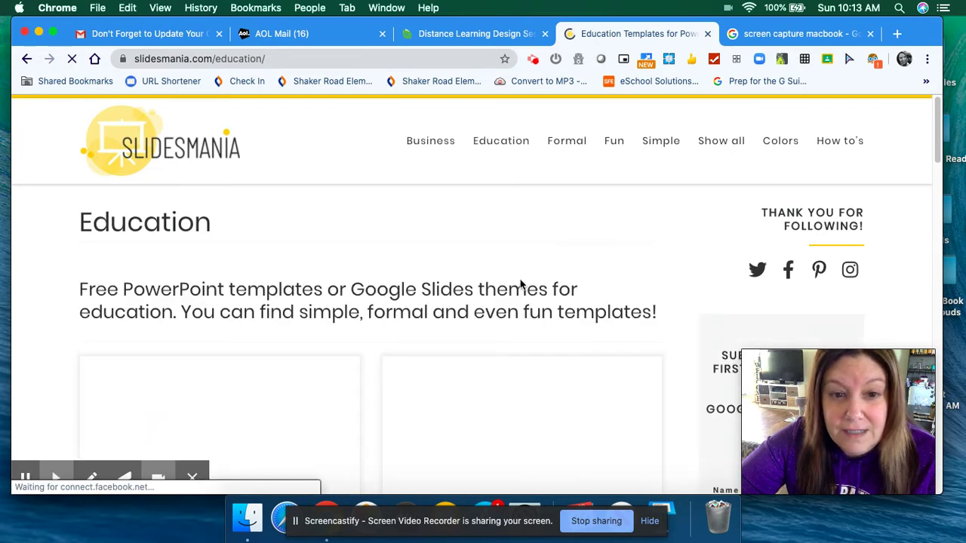
scroll(520, 284, down, 1)
scroll(520, 284, down, 2)
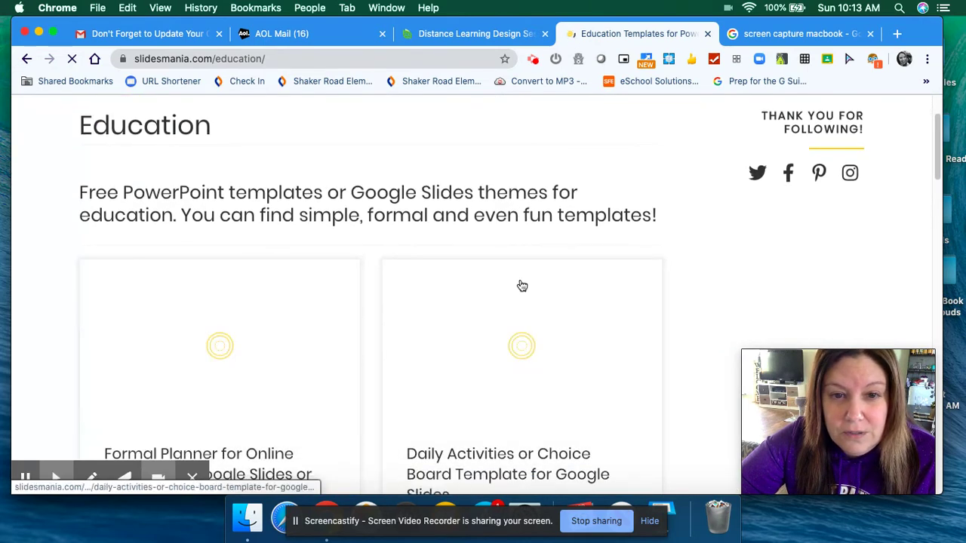
scroll(521, 285, down, 2)
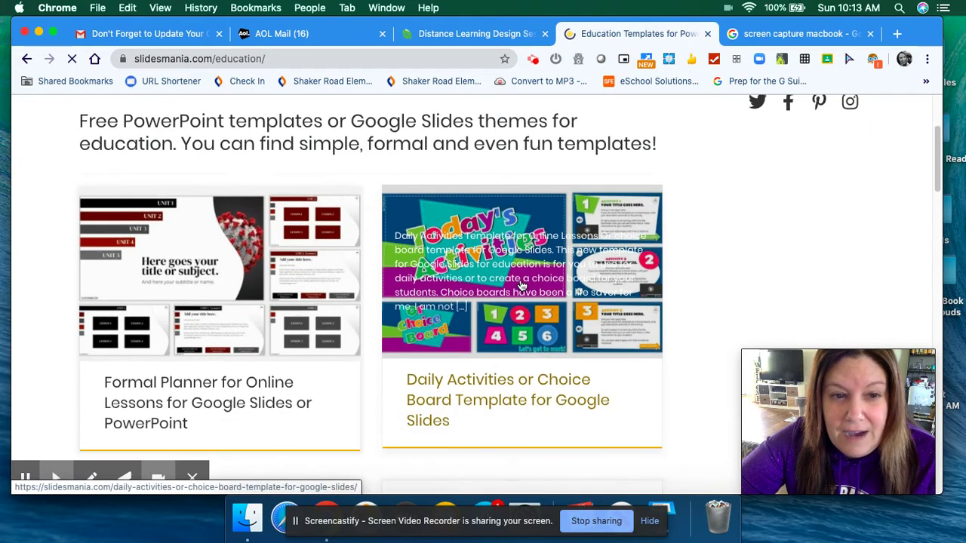
scroll(520, 285, down, 1)
scroll(520, 285, down, 2)
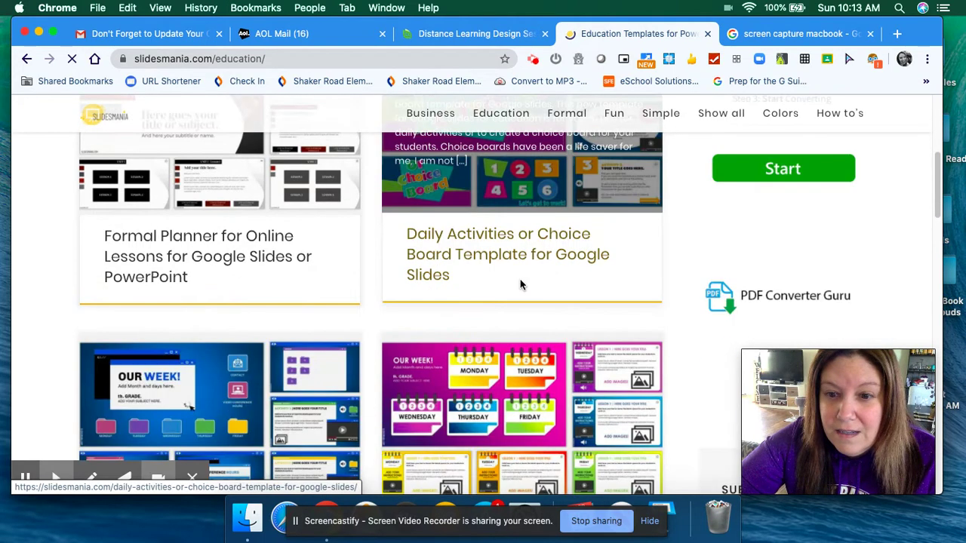
scroll(521, 285, down, 2)
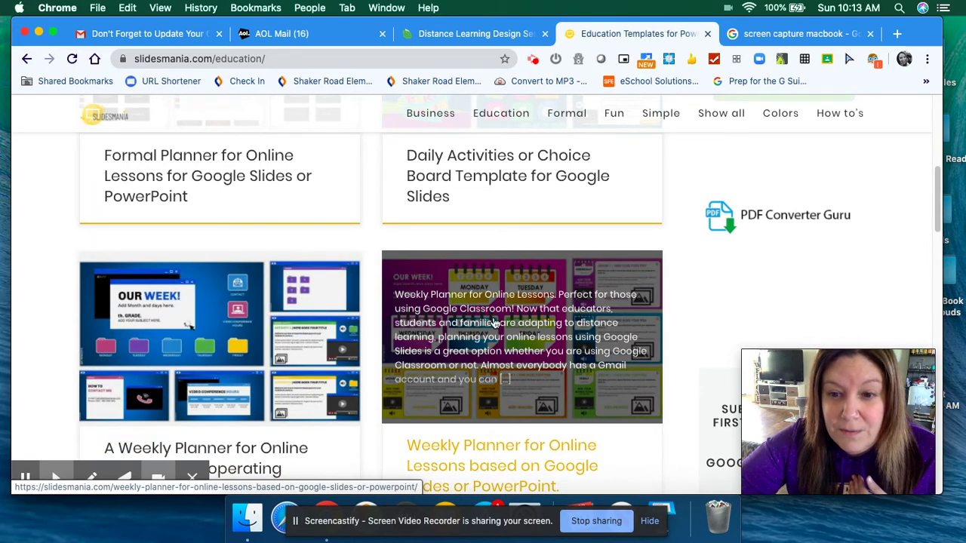
scroll(494, 323, down, 2)
scroll(494, 322, down, 3)
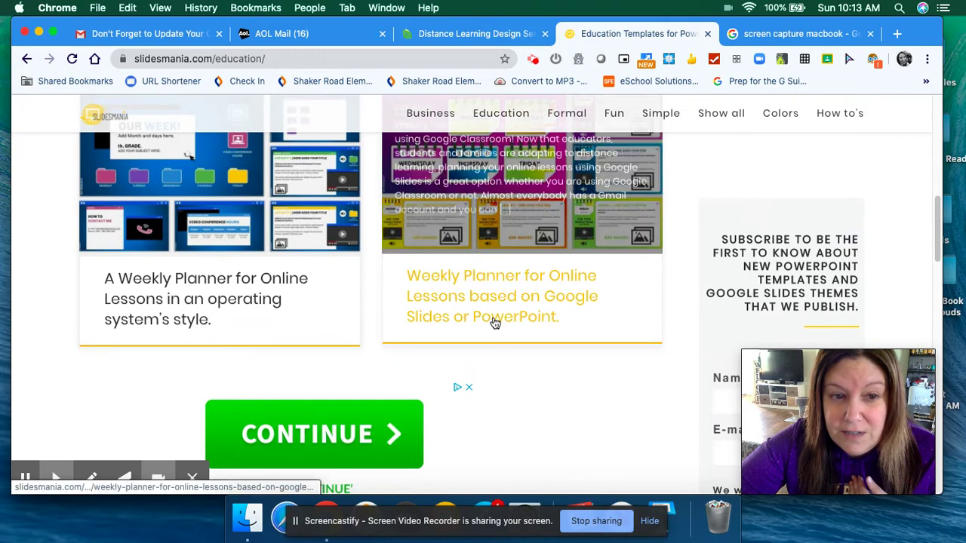
scroll(493, 322, up, 2)
Step: Open the 'Weekly Planner for Online Lessons' template page and look over its preview
click(498, 277)
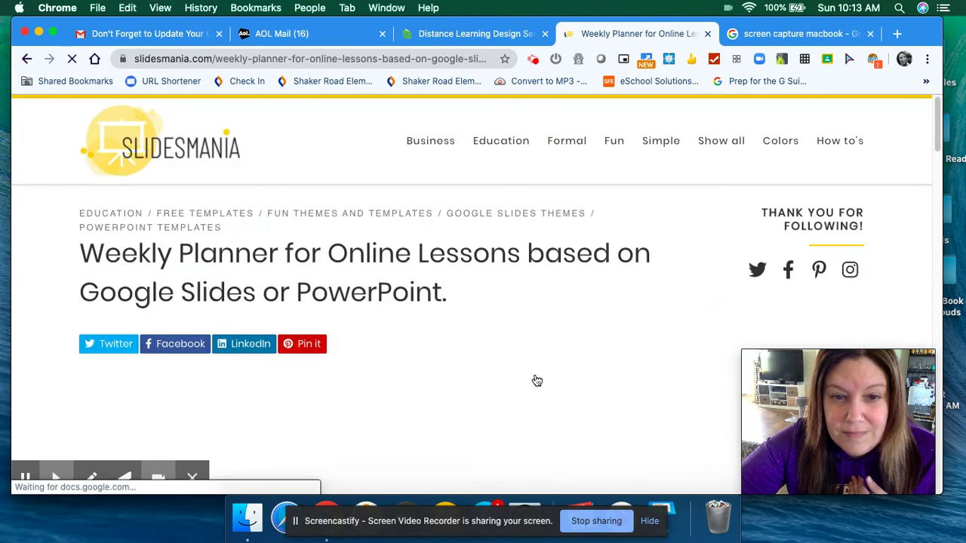
scroll(535, 377, down, 1)
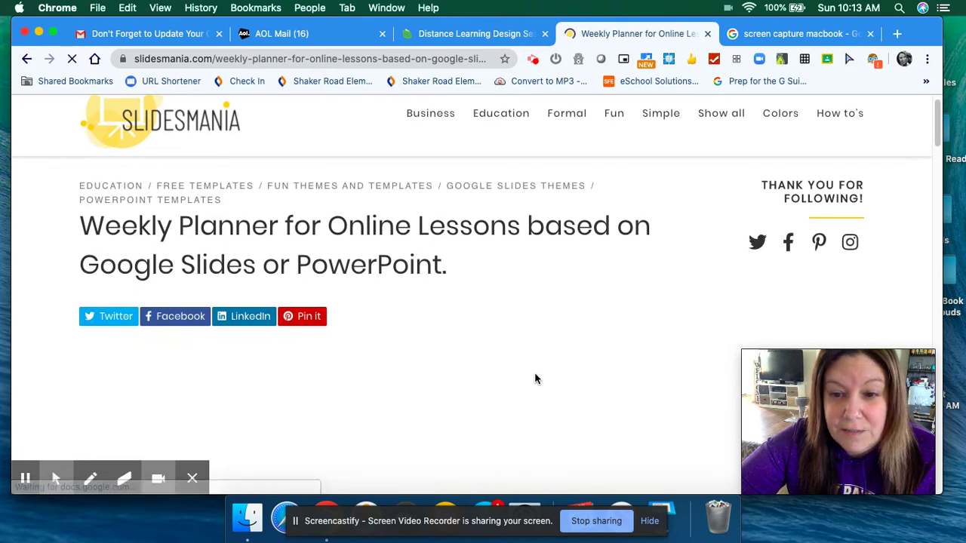
scroll(534, 372, down, 3)
scroll(532, 378, down, 3)
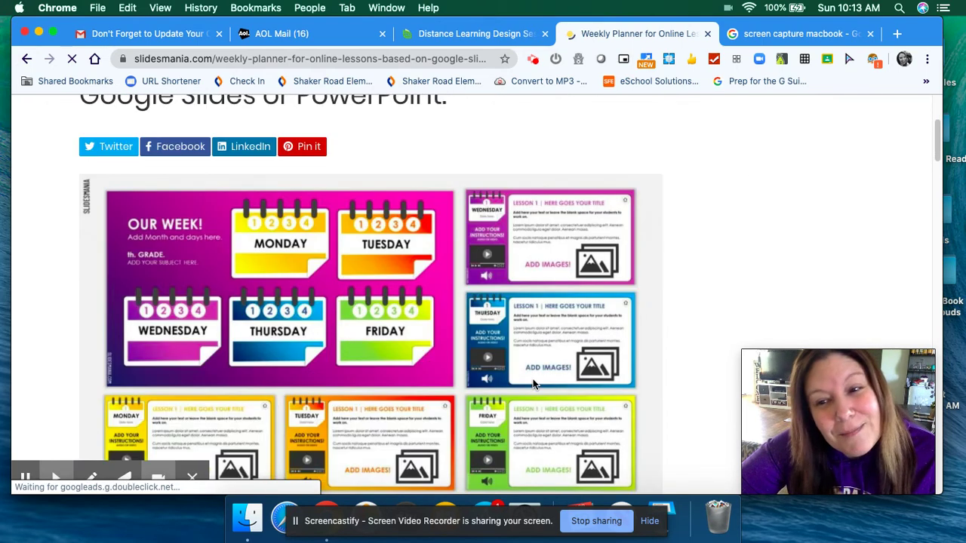
scroll(533, 385, down, 2)
scroll(533, 385, down, 2)
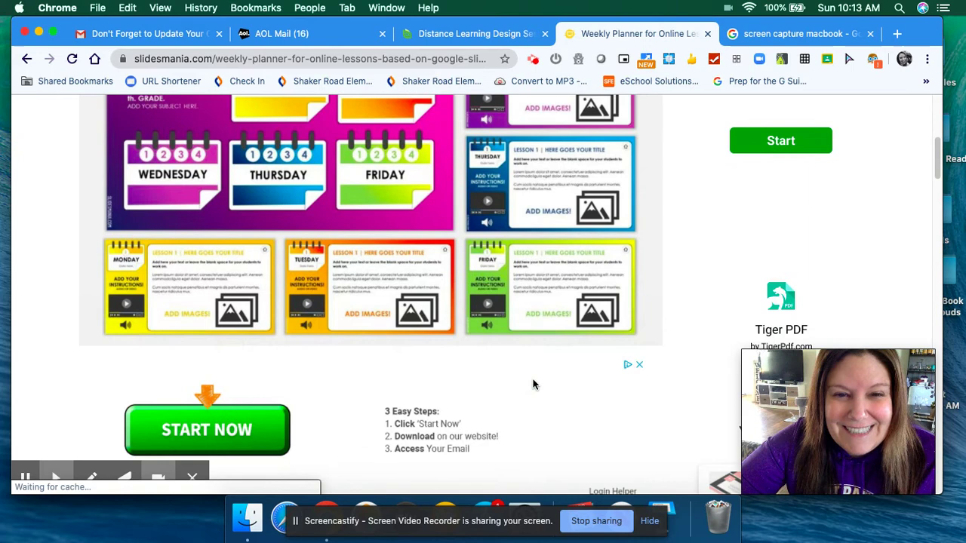
scroll(533, 379, up, 3)
scroll(384, 347, up, 3)
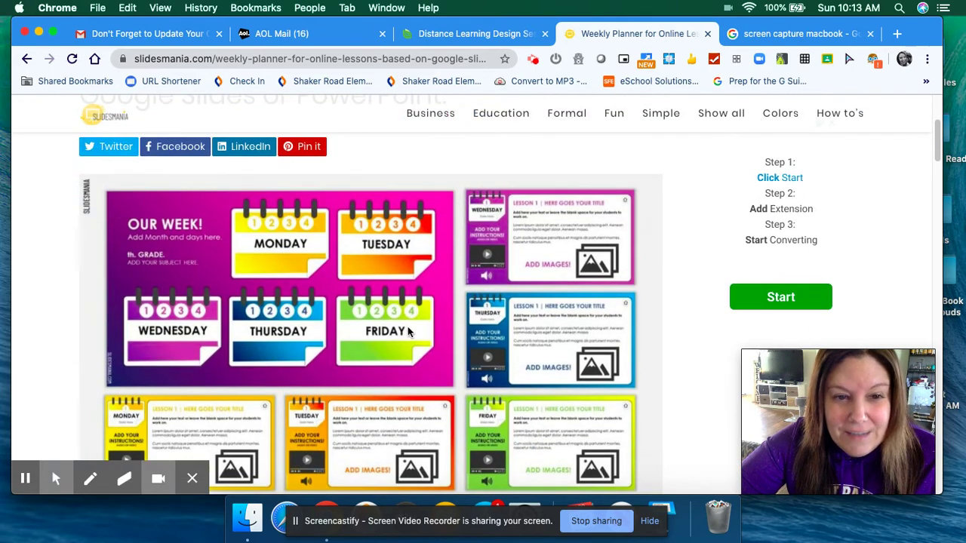
scroll(398, 323, down, 3)
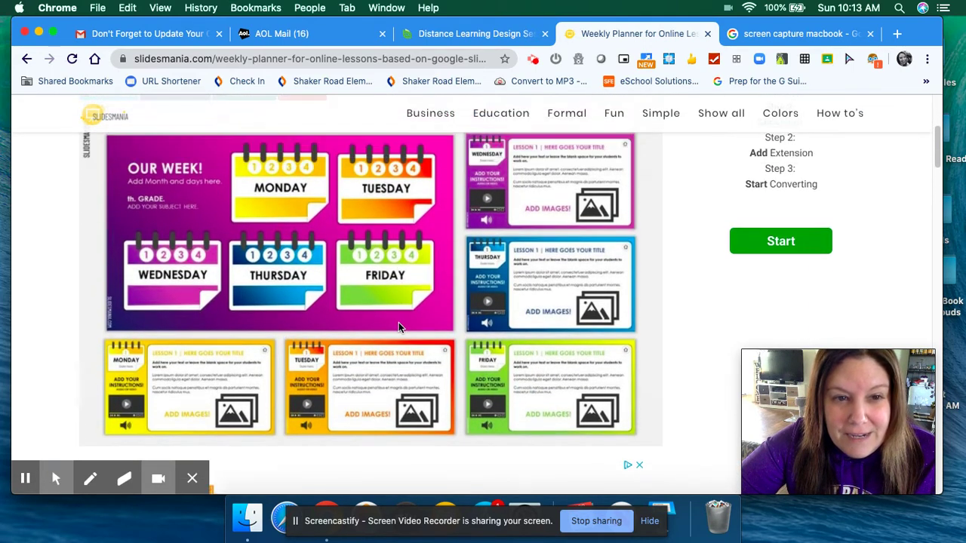
scroll(398, 323, up, 3)
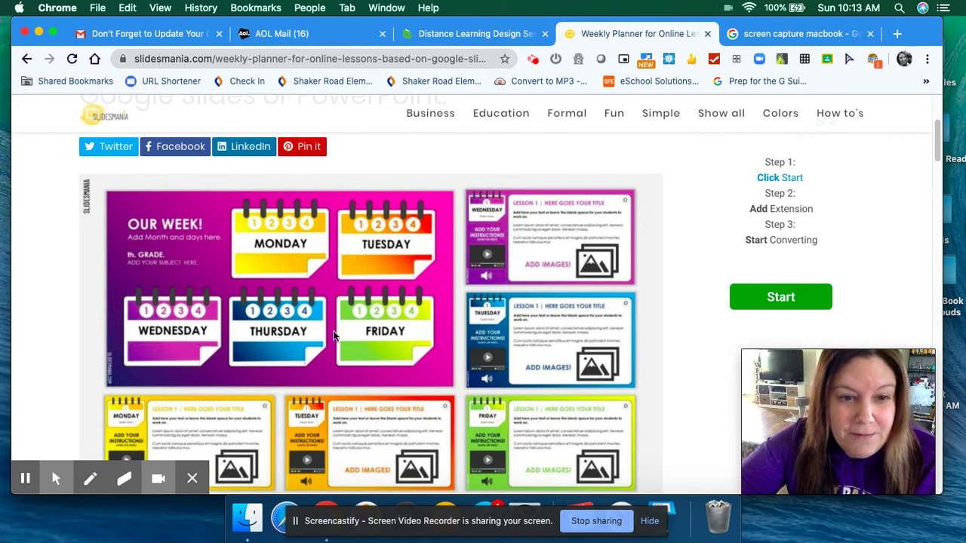
Step: Scroll through the description to the embedded weekday calendar slide
scroll(520, 323, down, 5)
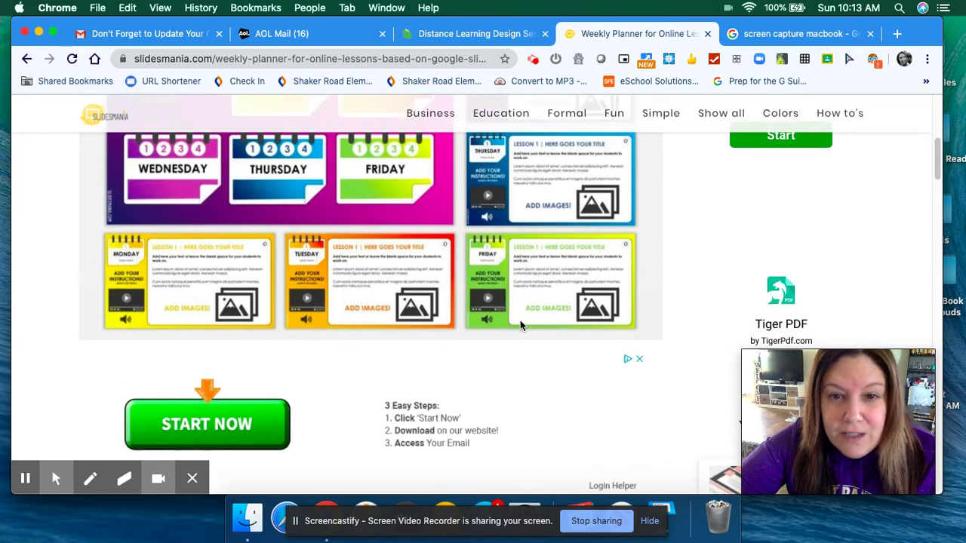
scroll(520, 323, down, 2)
scroll(519, 326, down, 1)
scroll(519, 326, down, 1)
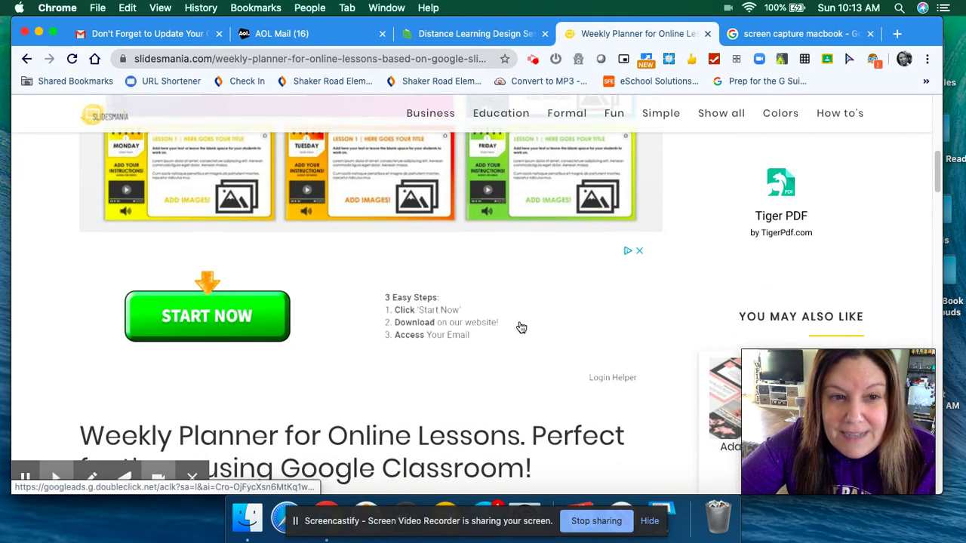
scroll(520, 326, down, 1)
scroll(520, 326, down, 1)
scroll(519, 329, down, 2)
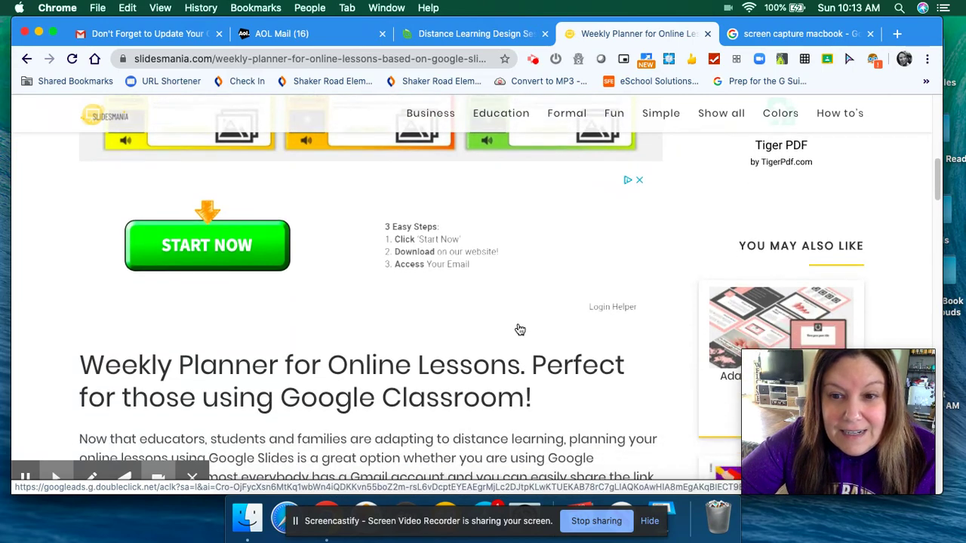
scroll(520, 329, down, 2)
scroll(520, 329, down, 1)
scroll(520, 329, down, 1)
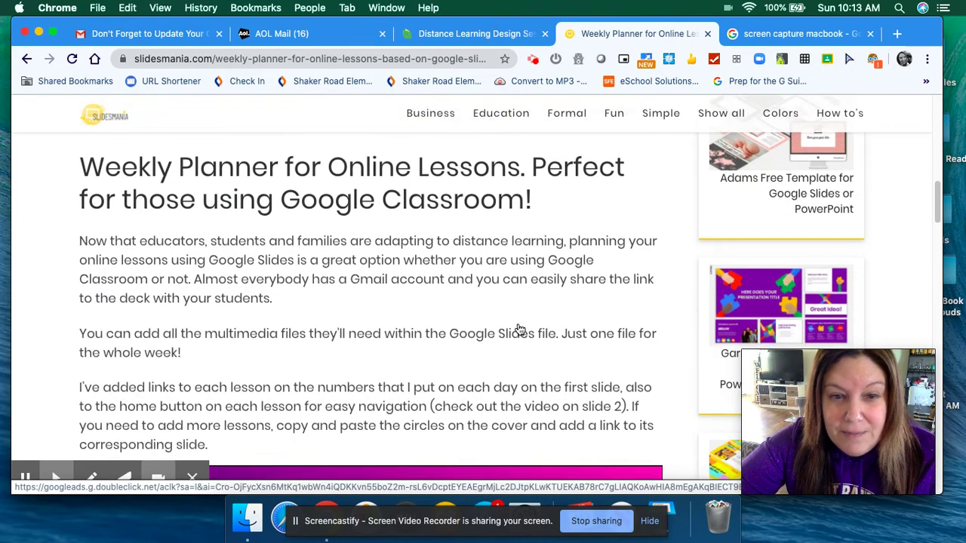
scroll(519, 329, down, 2)
scroll(519, 329, down, 3)
scroll(520, 328, down, 2)
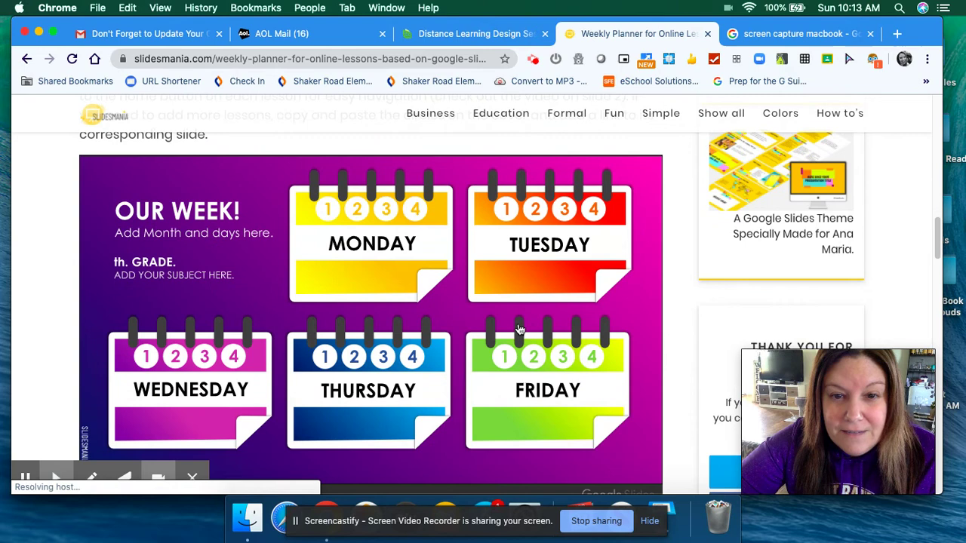
scroll(520, 329, down, 2)
scroll(445, 328, down, 1)
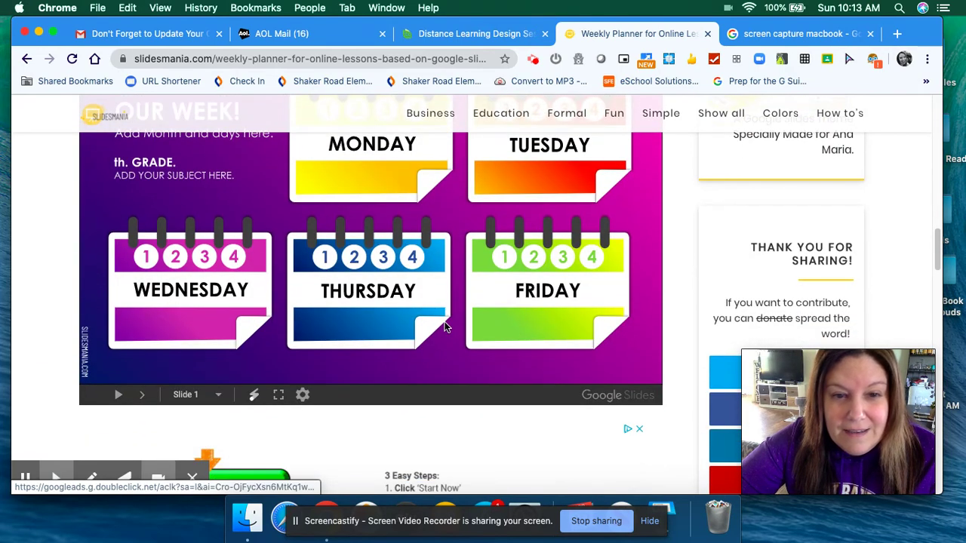
scroll(445, 327, up, 1)
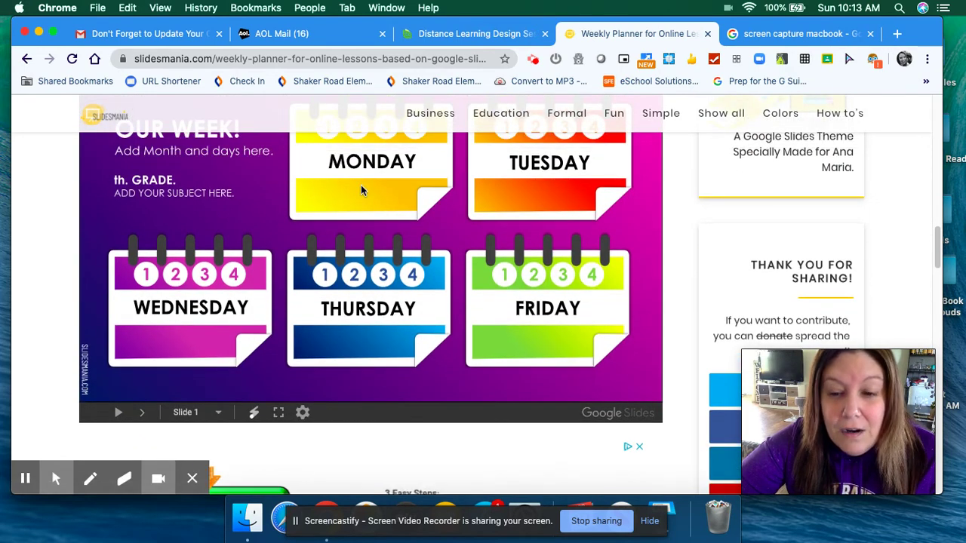
scroll(396, 249, down, 1)
scroll(406, 273, down, 2)
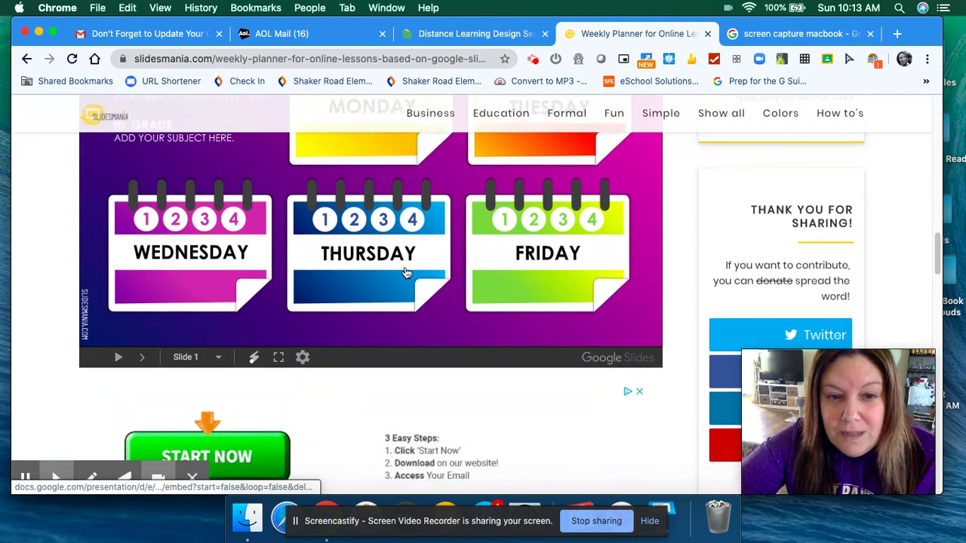
scroll(405, 273, down, 3)
scroll(406, 273, down, 1)
scroll(461, 336, down, 2)
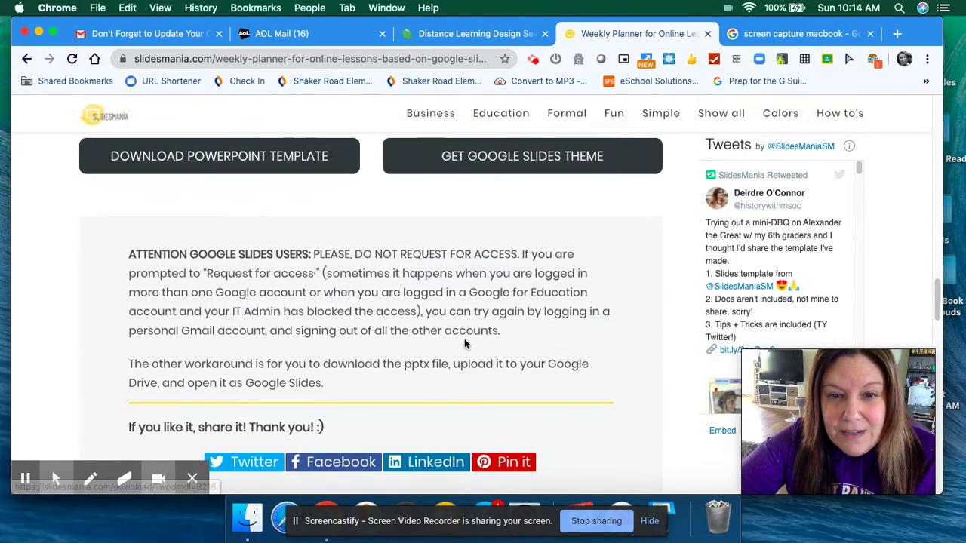